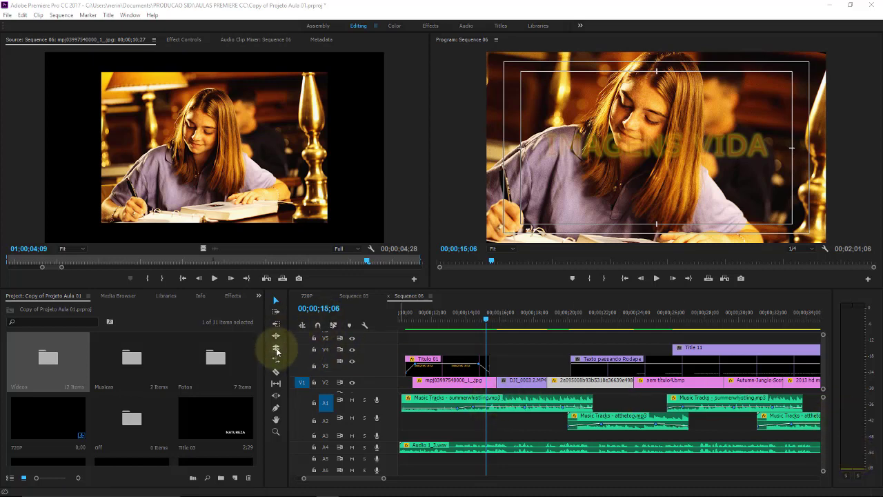
Activate the Sequence 06 timeline and switch to the Hand tool for panning.
left_click(516, 341)
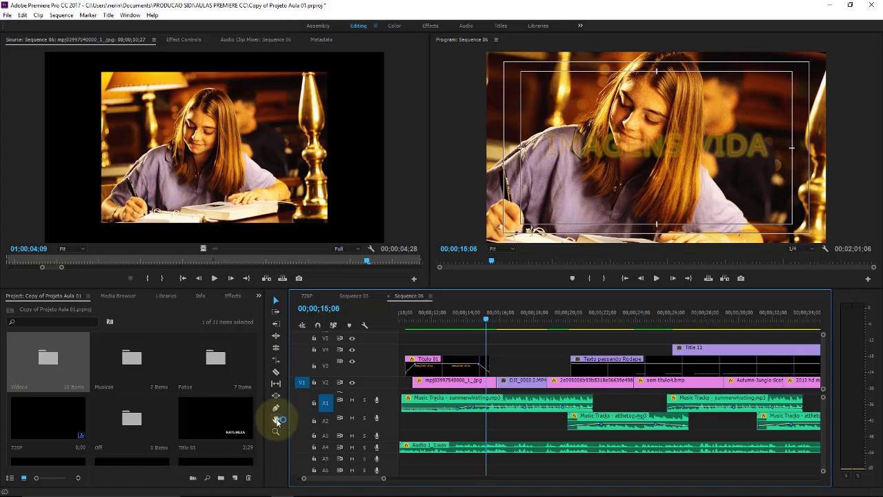
left_click(277, 420)
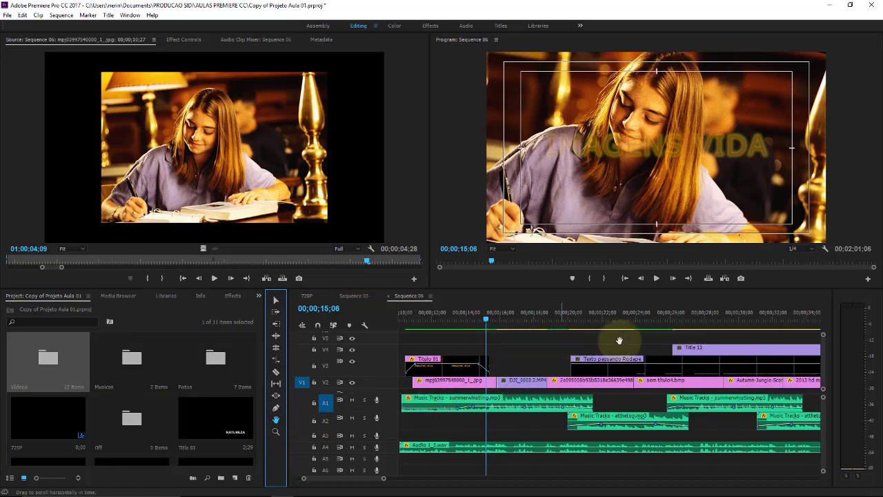
left_click_drag(594, 403, 388, 404)
left_click_drag(637, 368, 408, 370)
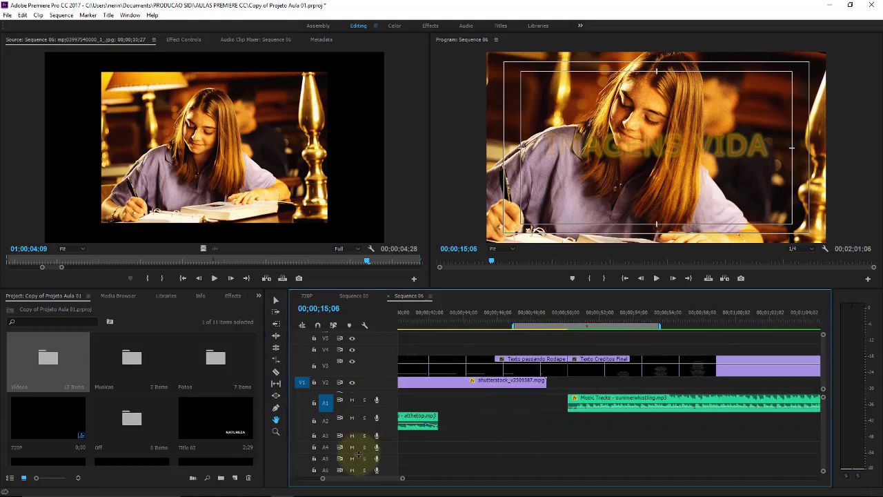
left_click_drag(355, 476, 356, 484)
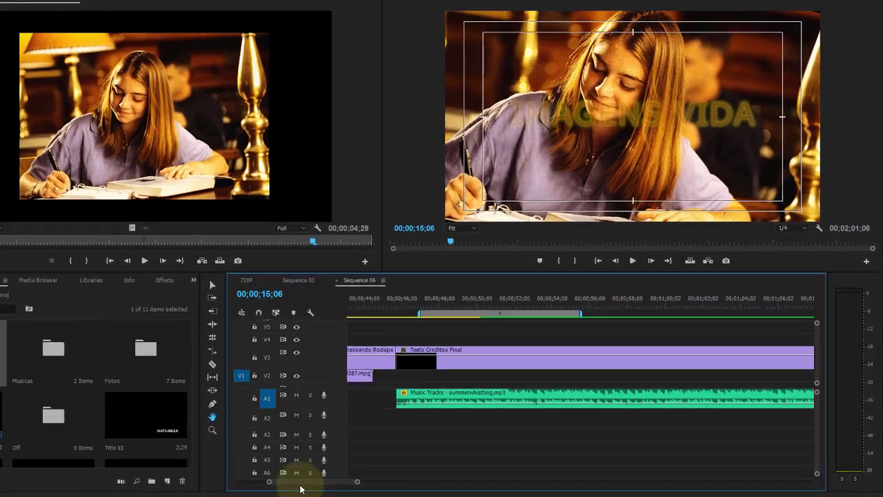
left_click_drag(301, 488, 205, 494)
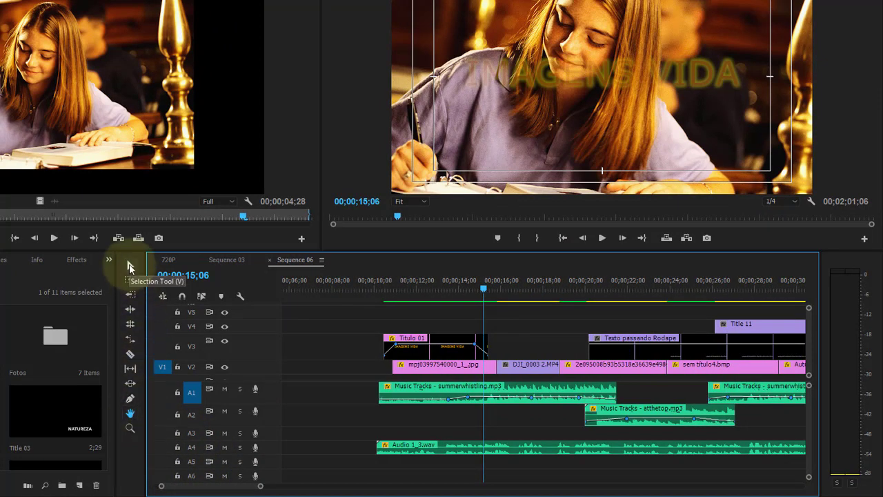
left_click(128, 268)
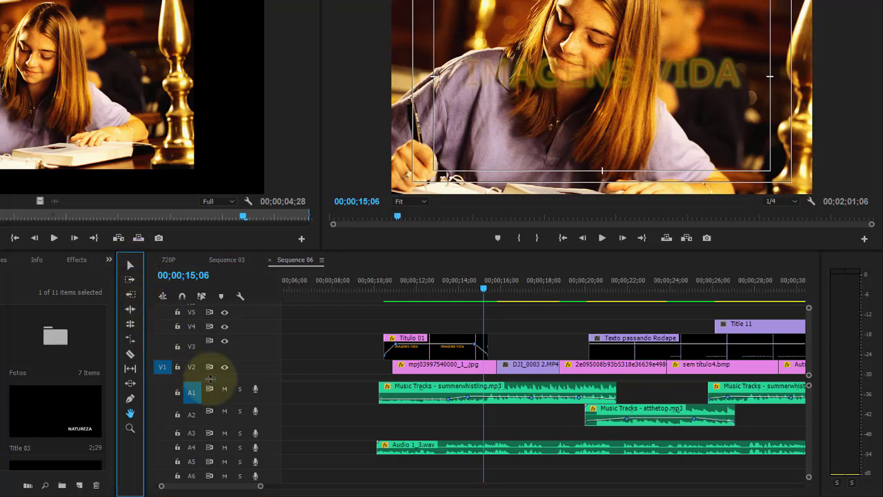
left_click(131, 416)
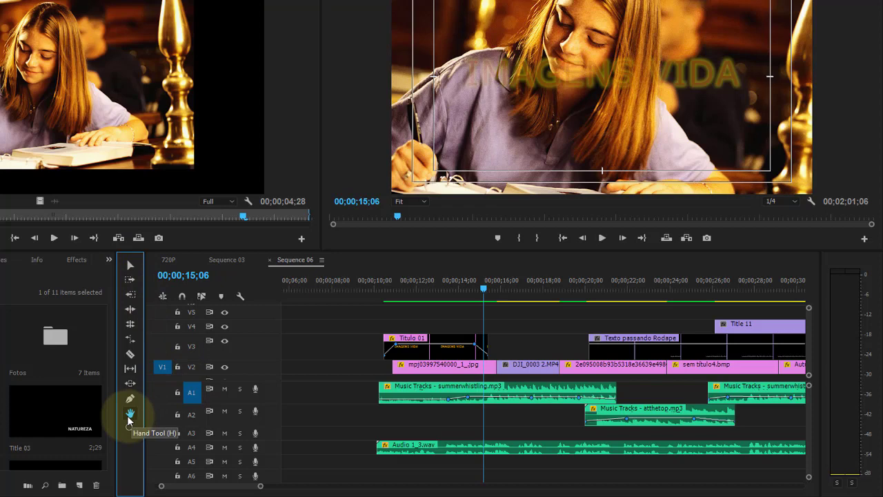
left_click_drag(611, 381, 345, 379)
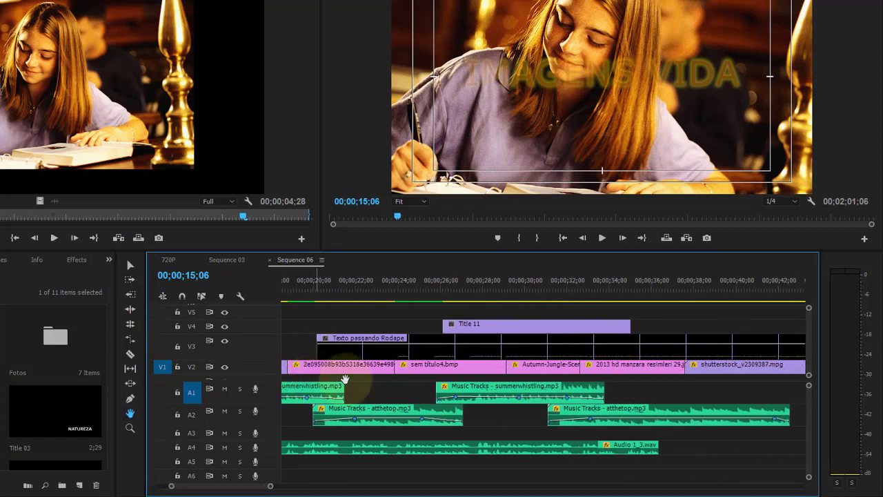
mouse_move(563, 373)
left_mouse_down()
mouse_move(247, 374)
mouse_move(586, 372)
left_mouse_up()
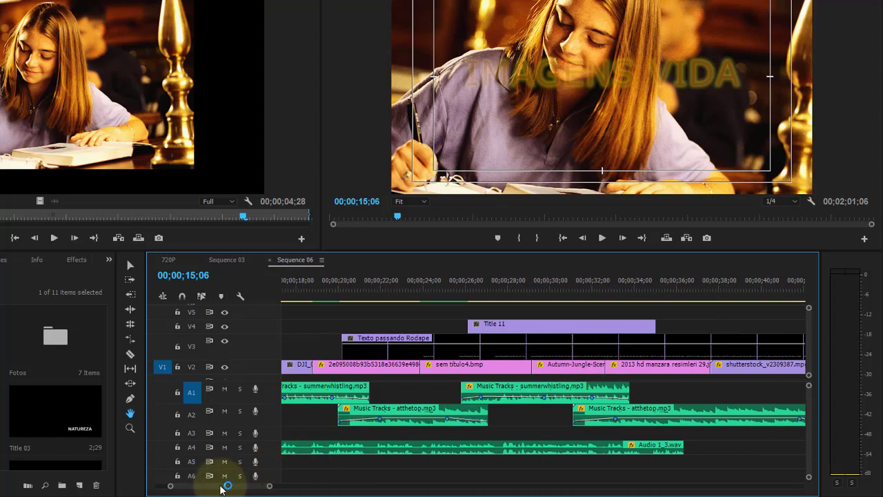
left_click_drag(228, 486, 209, 492)
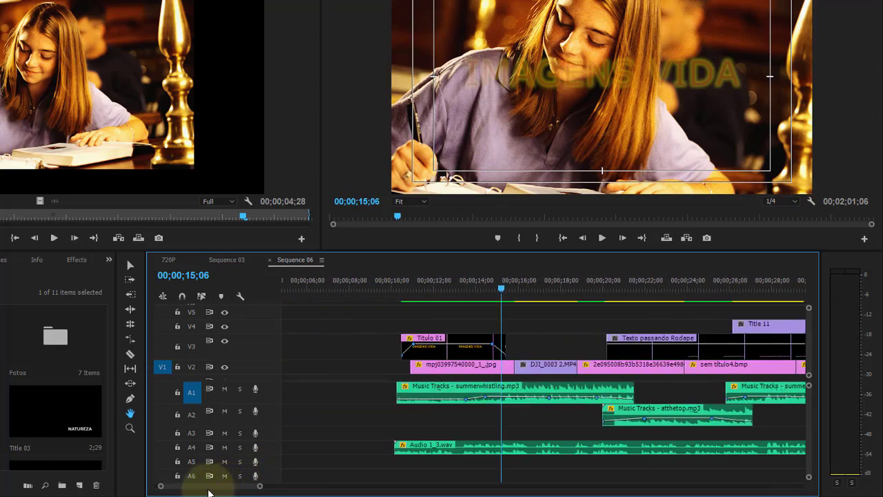
left_click_drag(209, 492, 206, 492)
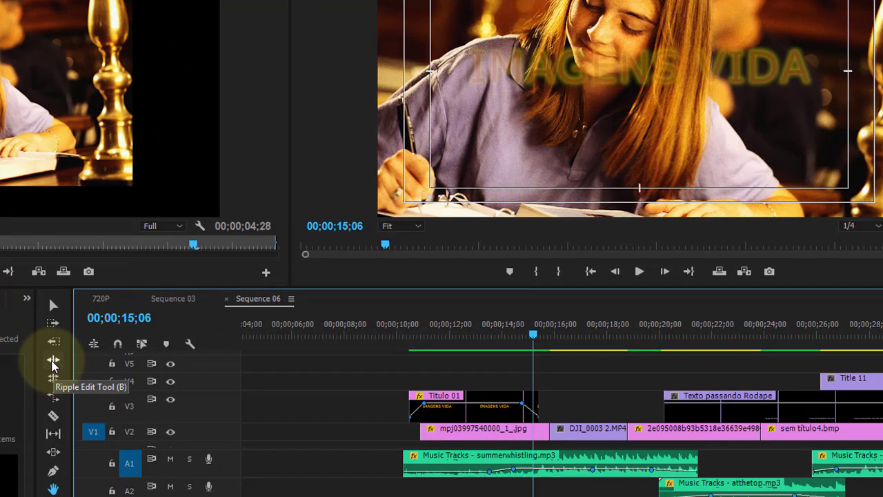
With the Ripple Edit tool, drag the mpj/DJI_0003 cut on V2 left, then right.
left_click(53, 364)
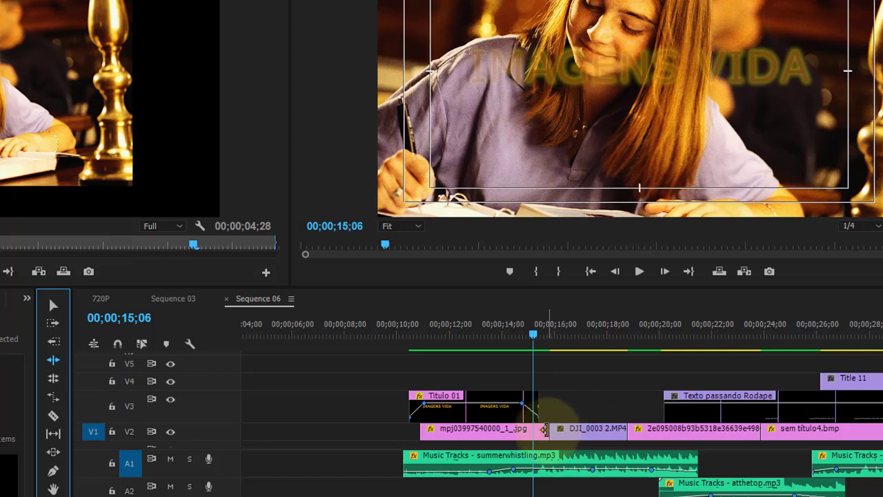
left_click_drag(545, 428, 504, 428)
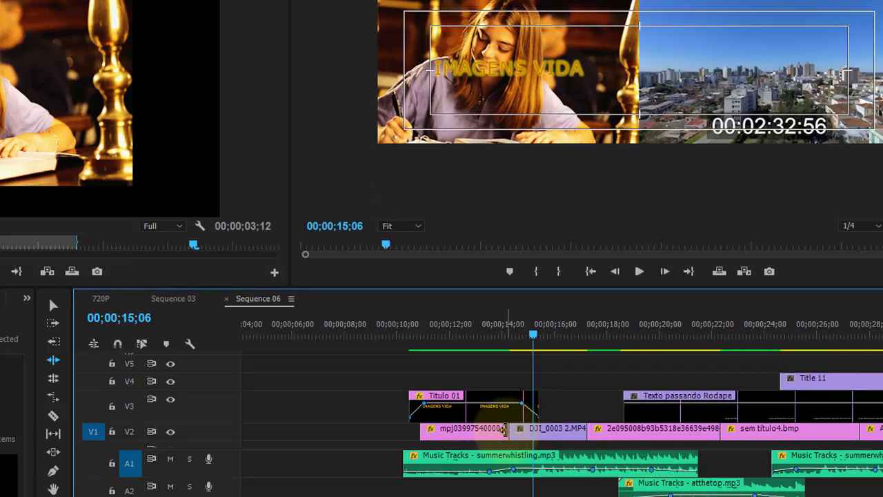
left_click_drag(502, 429, 491, 429)
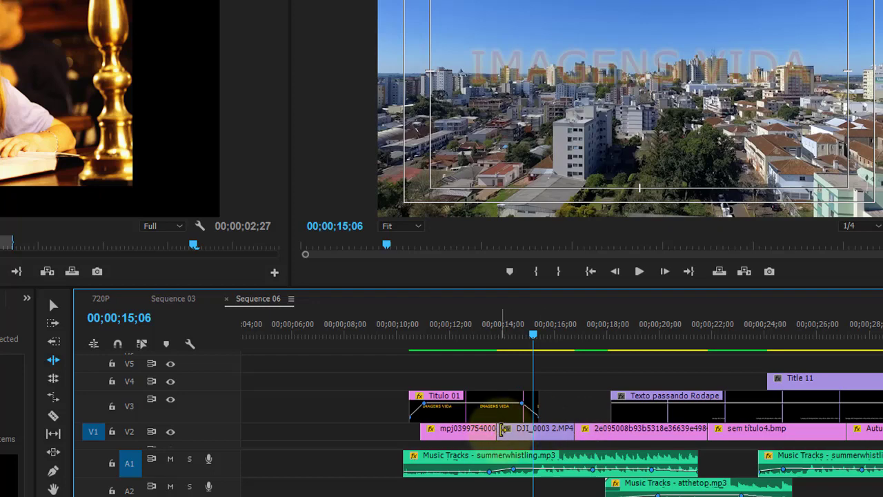
left_click_drag(504, 429, 531, 429)
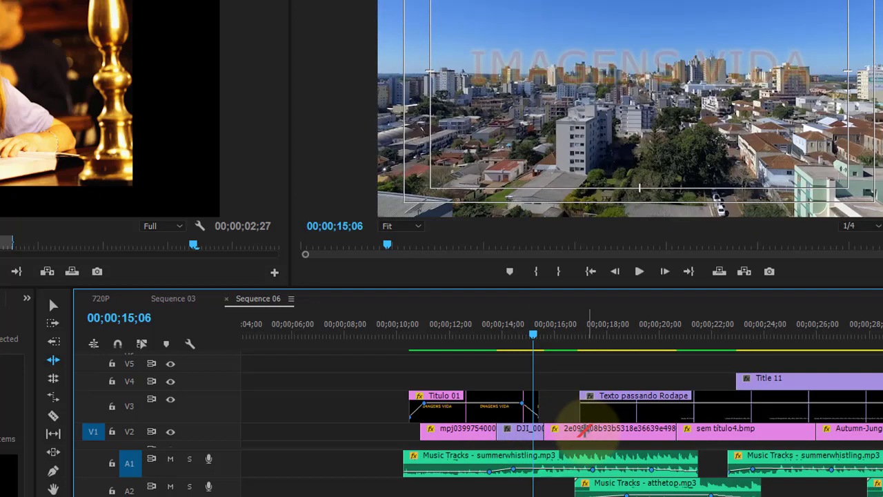
left_click_drag(546, 429, 580, 428)
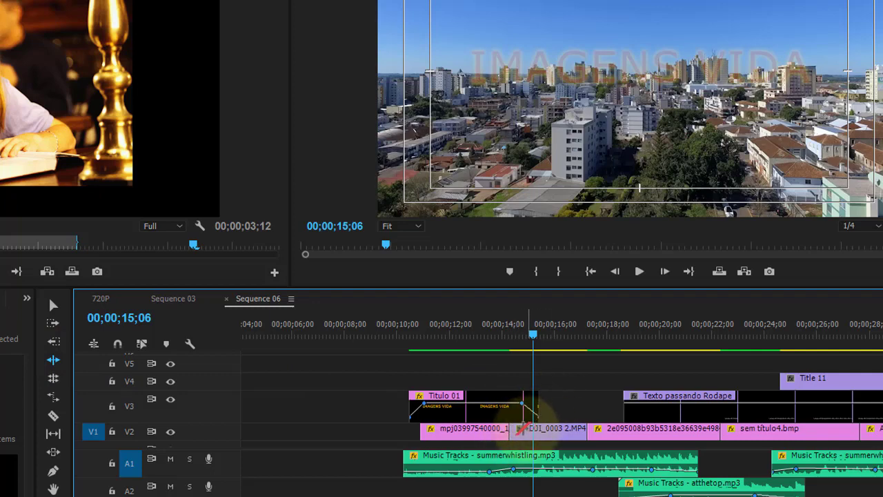
Move the playhead to 00;00;15;08 and ripple-trim the DJI_0003 cut, undoing the last trim.
left_click_drag(534, 338, 536, 336)
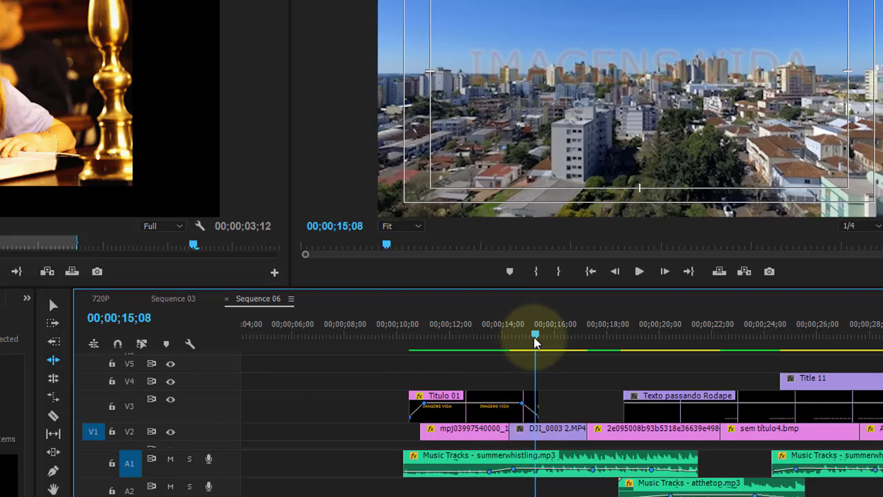
left_click_drag(517, 430, 498, 423)
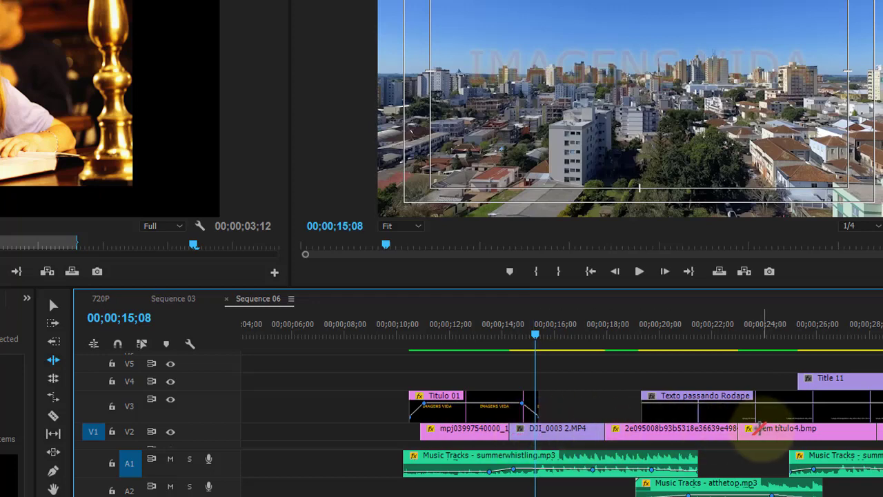
mouse_move(602, 429)
left_mouse_down()
mouse_move(566, 428)
mouse_move(614, 429)
left_mouse_up()
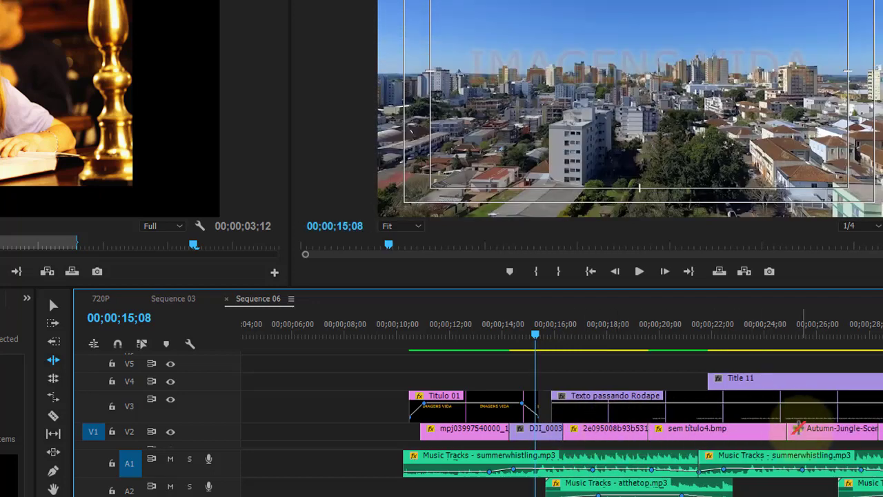
key("ctrl+z")
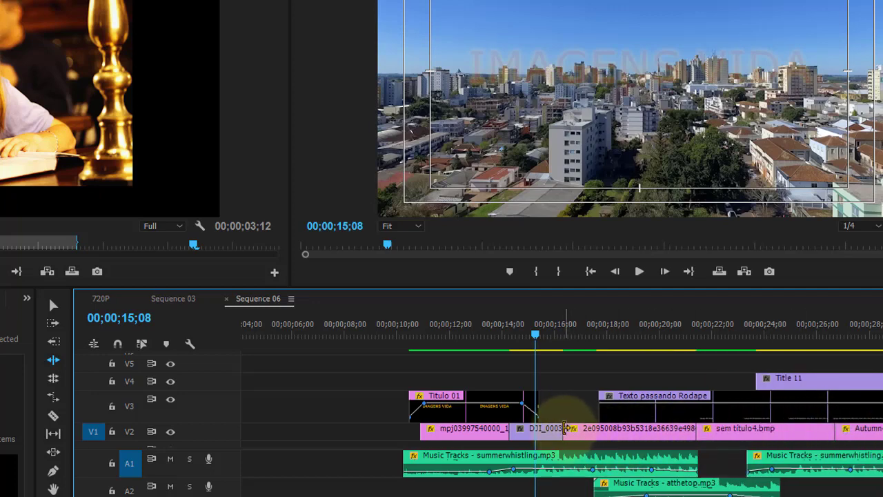
Ripple-extend DJI_0003's tail and ripple-trim the 2e095008 and following image clip edges.
left_click_drag(561, 429, 594, 429)
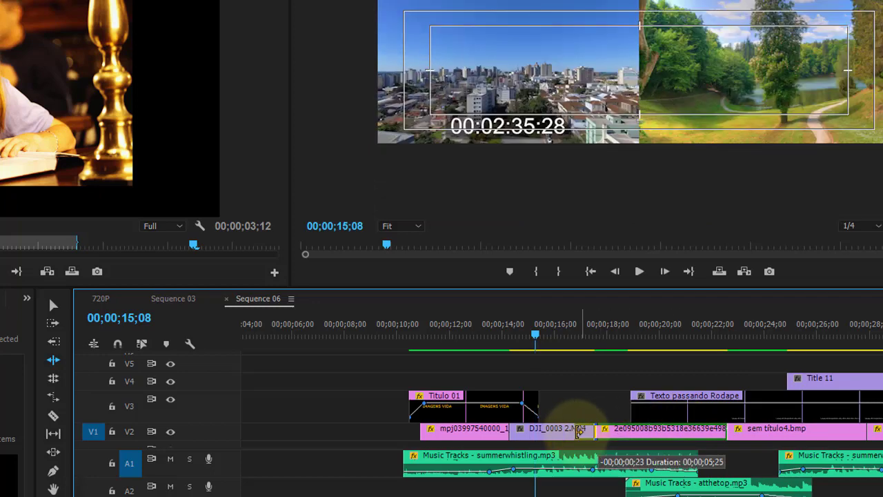
left_click_drag(602, 430, 687, 429)
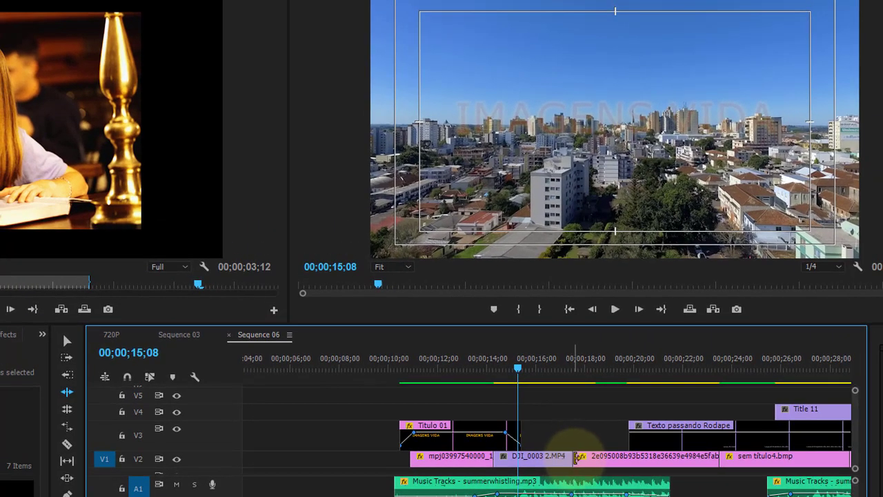
left_click_drag(578, 456, 618, 456)
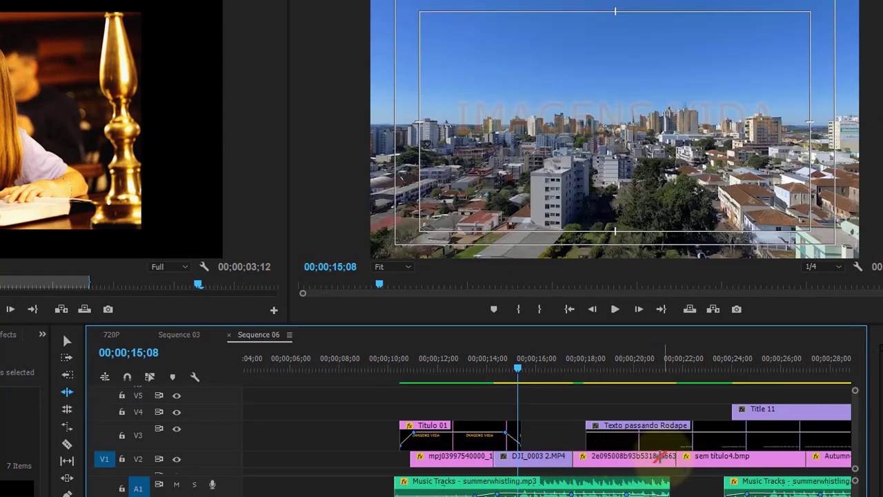
left_click(581, 457)
left_click_drag(581, 457, 561, 458)
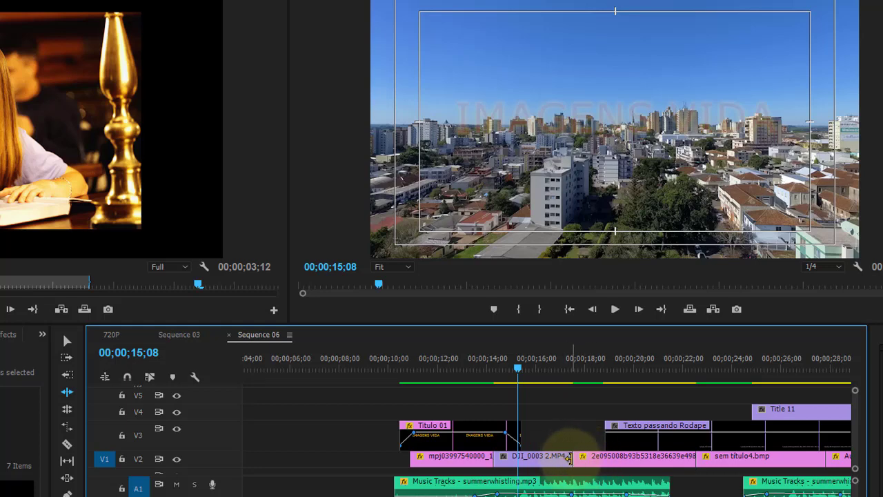
mouse_move(569, 457)
left_mouse_down()
mouse_move(596, 457)
mouse_move(565, 458)
left_mouse_up()
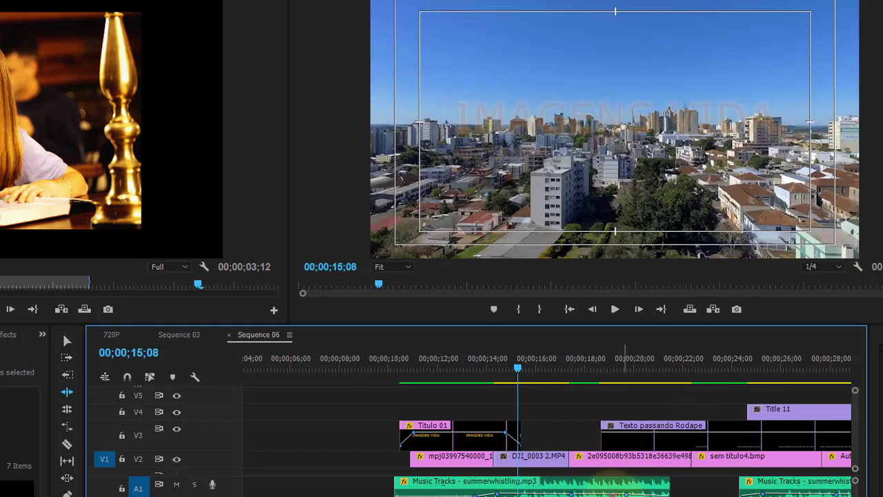
With the Rolling Edit tool, roll the cut after DJI_0003 later, back a second, then later again.
left_click(68, 411)
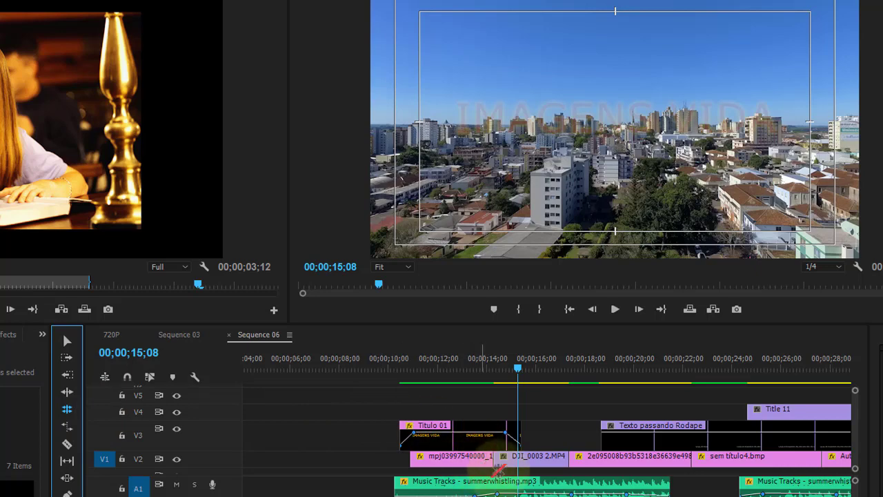
left_click_drag(570, 458, 593, 457)
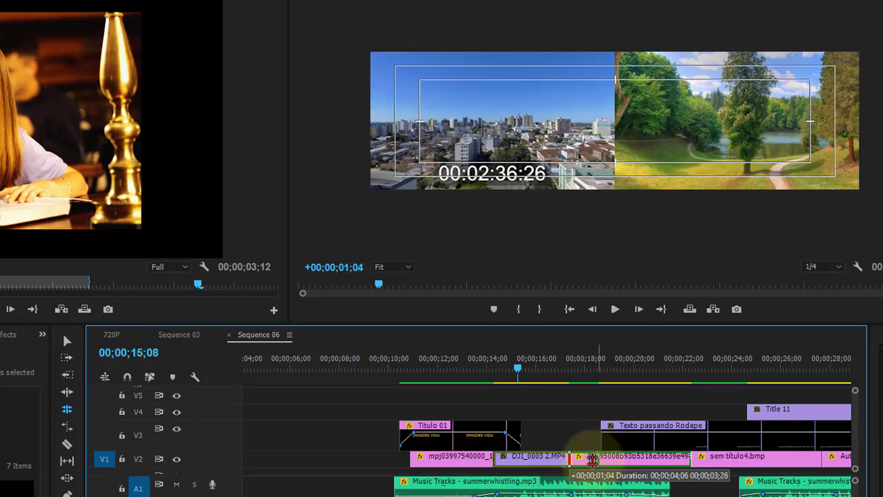
left_click_drag(594, 457, 593, 461)
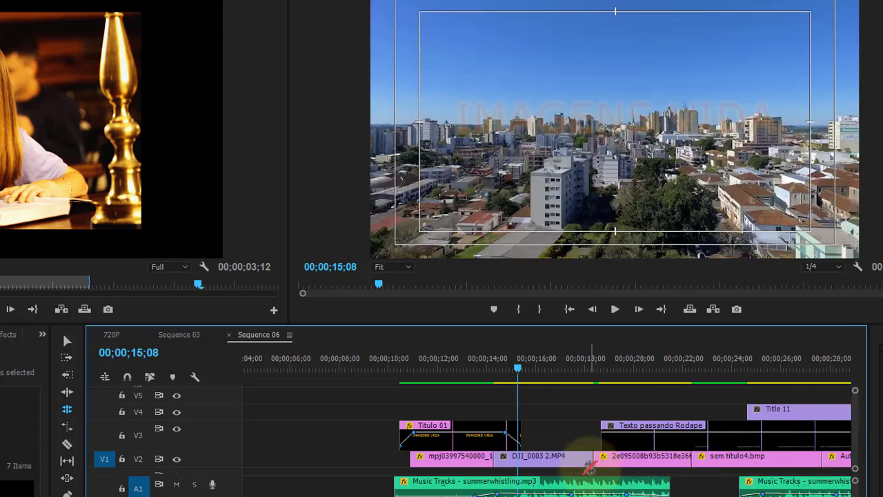
left_click_drag(588, 458, 558, 459)
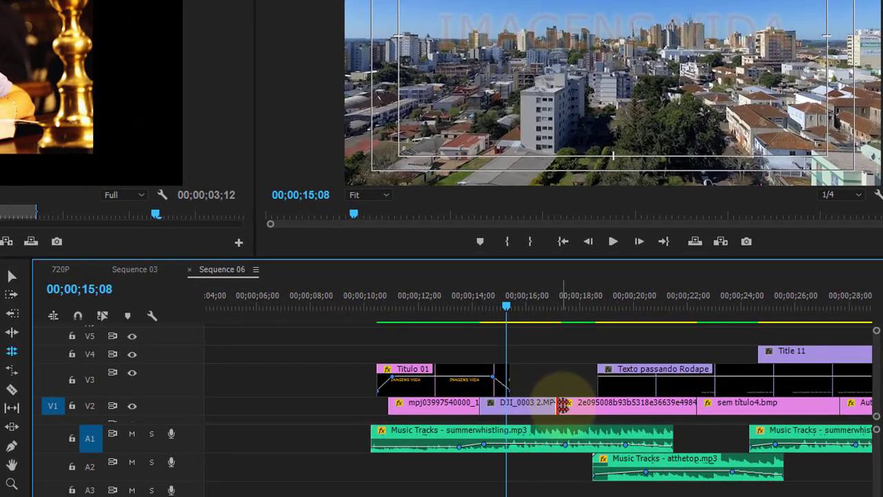
left_click_drag(558, 405, 608, 406)
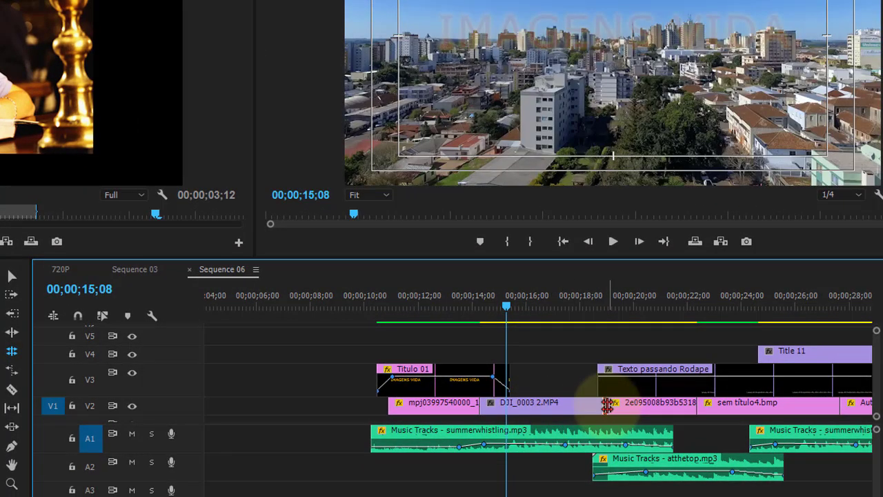
Save the project, then ripple-extend DJI_0003's end and trim it back 18 frames.
left_click(12, 332)
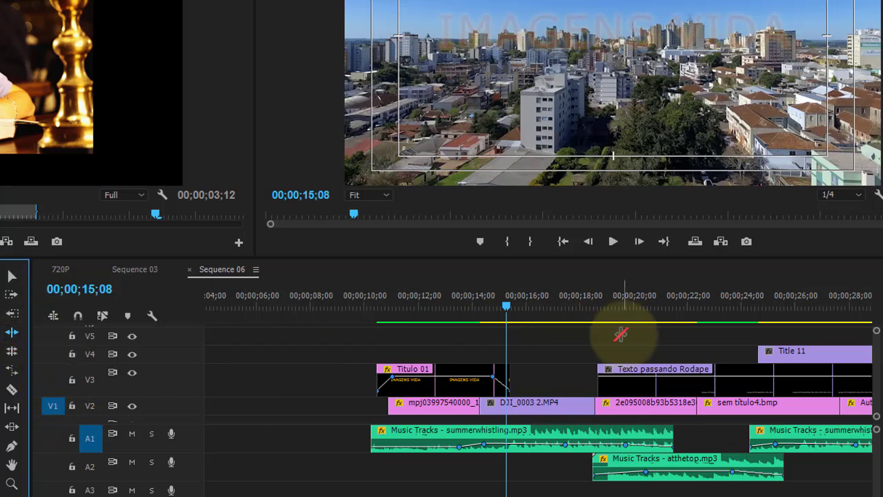
key("ctrl+s")
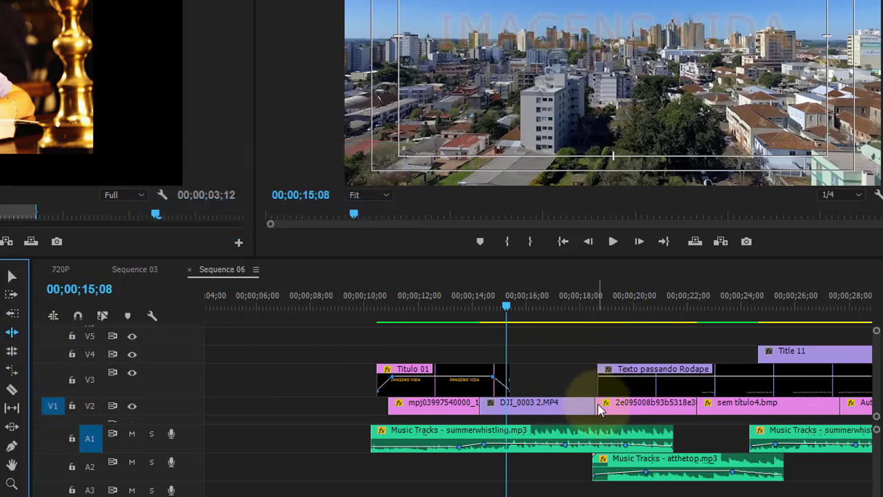
left_click_drag(589, 404, 611, 403)
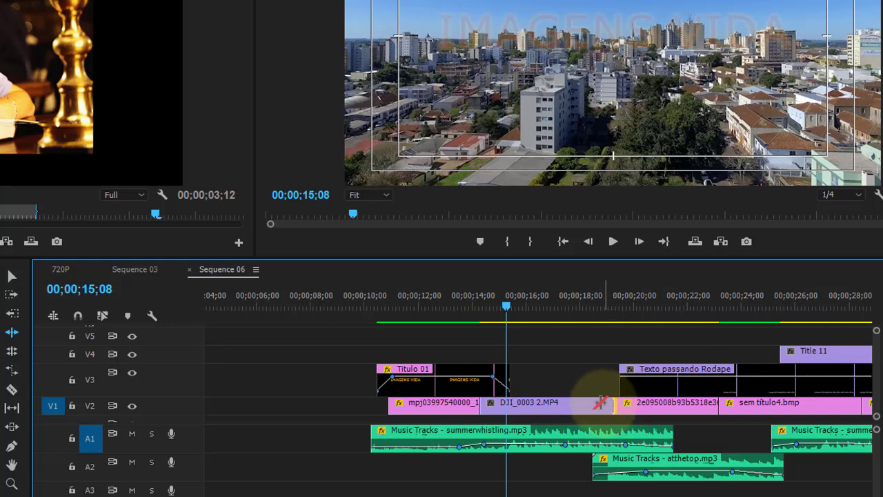
left_click_drag(614, 406, 590, 406)
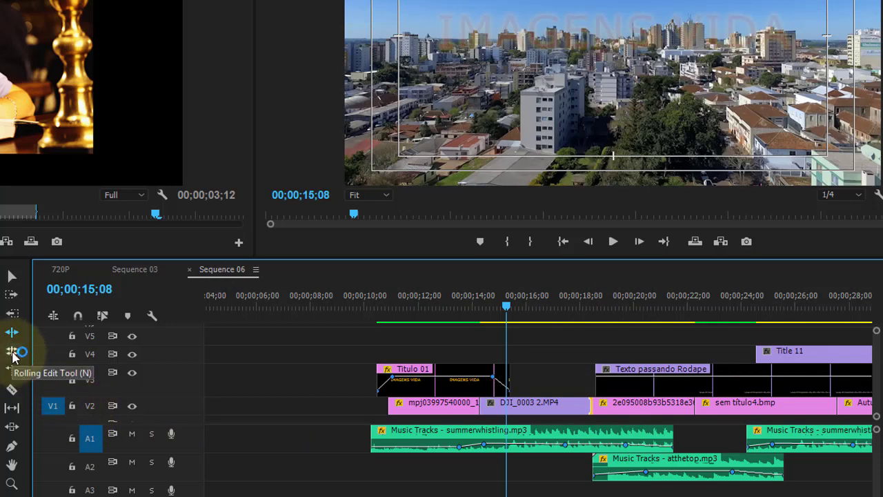
Roll the DJI_0003 cut earlier, set the playhead to 00;00;16;25, then roll it about 3 seconds later.
left_click(13, 353)
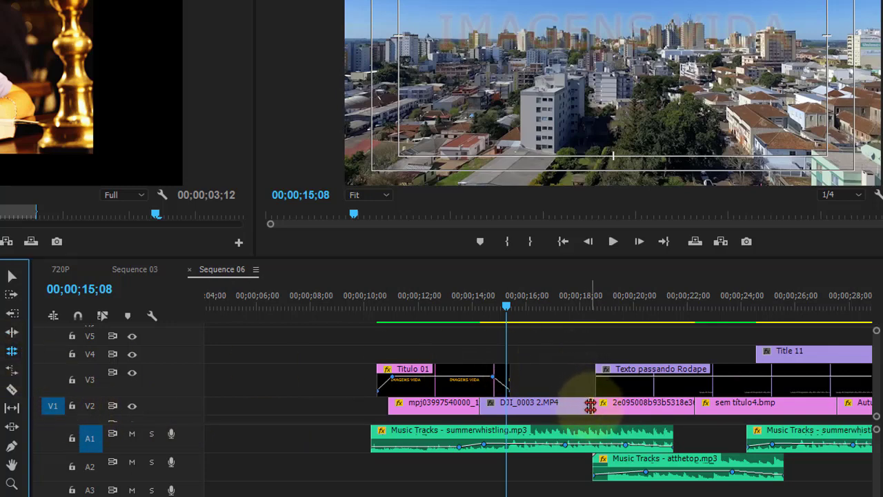
left_click_drag(591, 407, 590, 407)
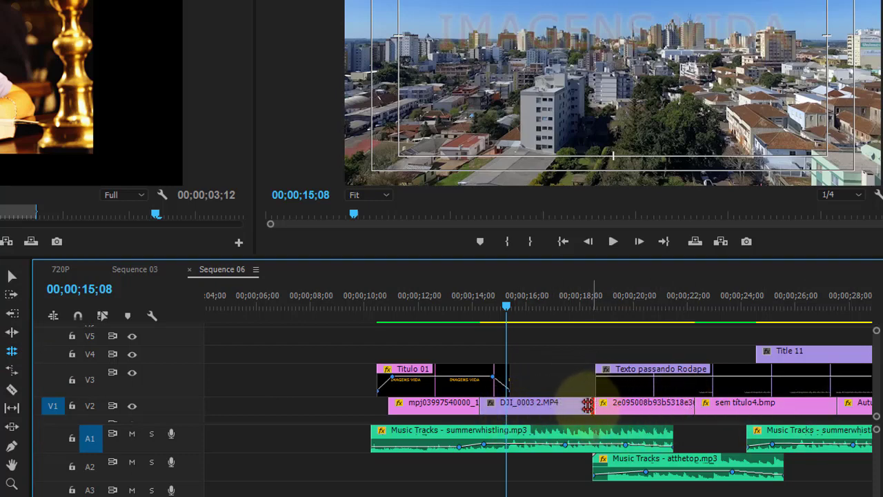
left_click_drag(594, 405, 529, 407)
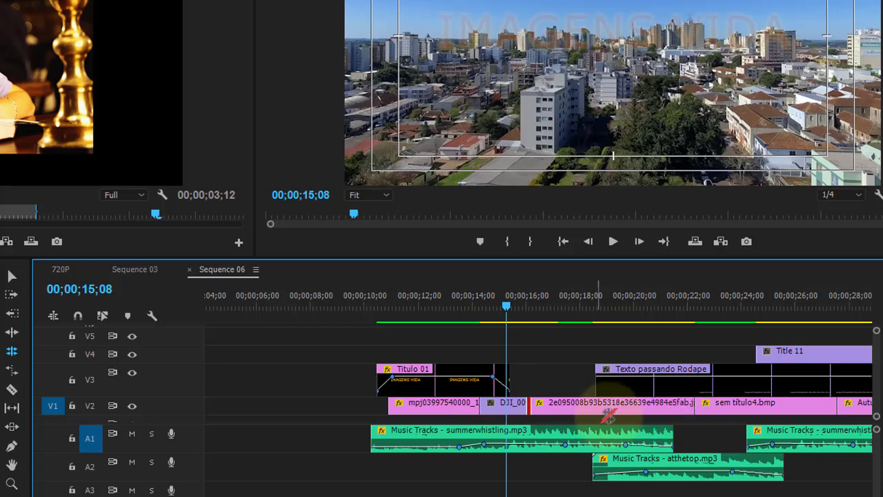
left_click(549, 298)
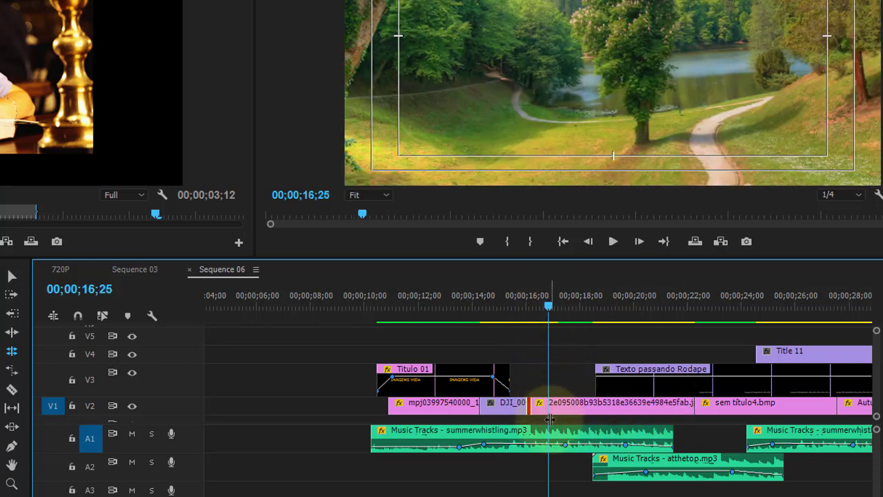
mouse_move(533, 403)
left_mouse_down()
mouse_move(622, 404)
mouse_move(611, 405)
left_mouse_up()
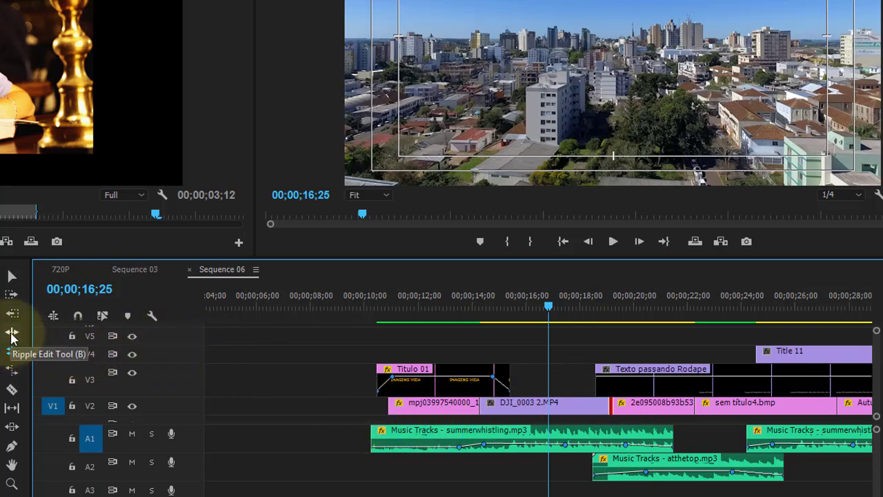
Razor-cut DJI_0003 2.MP4 at the 00;00;16;25 playhead, then return to the Selection tool.
left_click(14, 352)
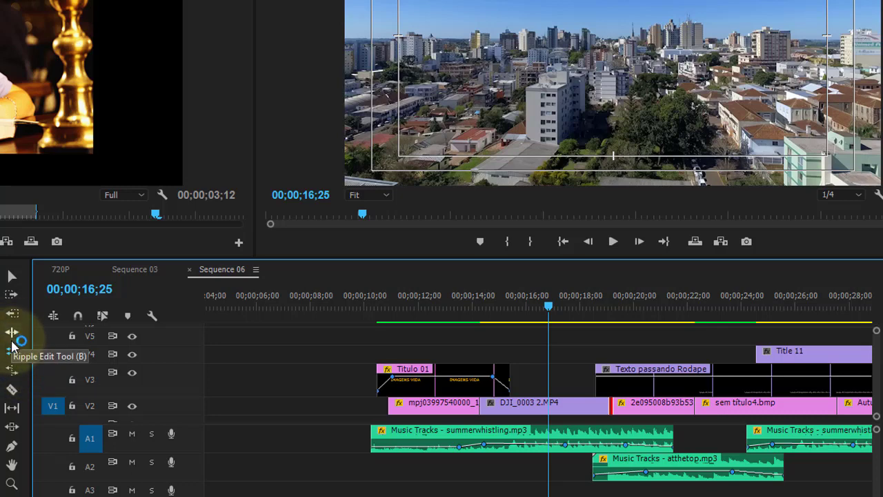
left_click(12, 389)
left_click(548, 403)
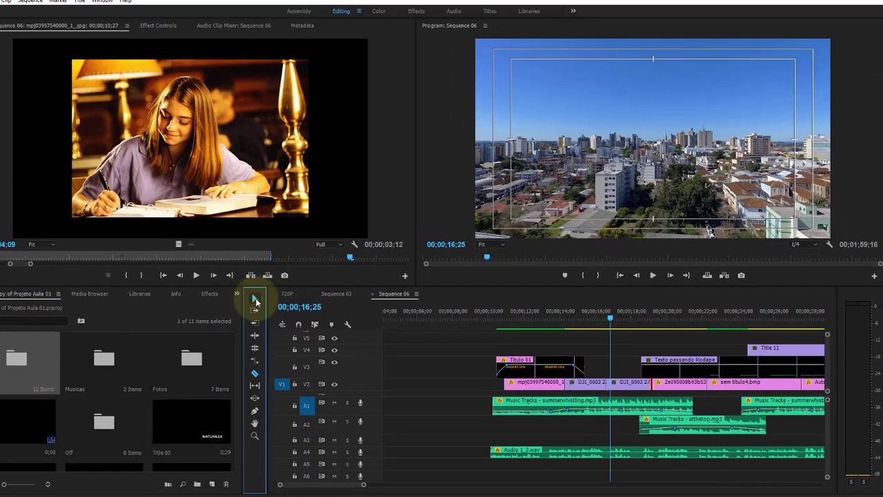
left_click(276, 300)
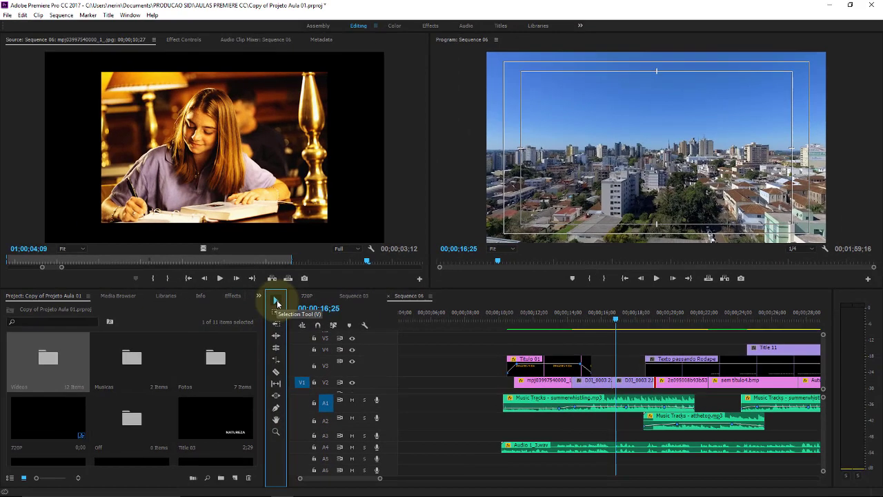
Use the Zoom tool to zoom in and out around the DJI_0003 cut at 00;00;16;25.
left_click(276, 430)
left_click(599, 381)
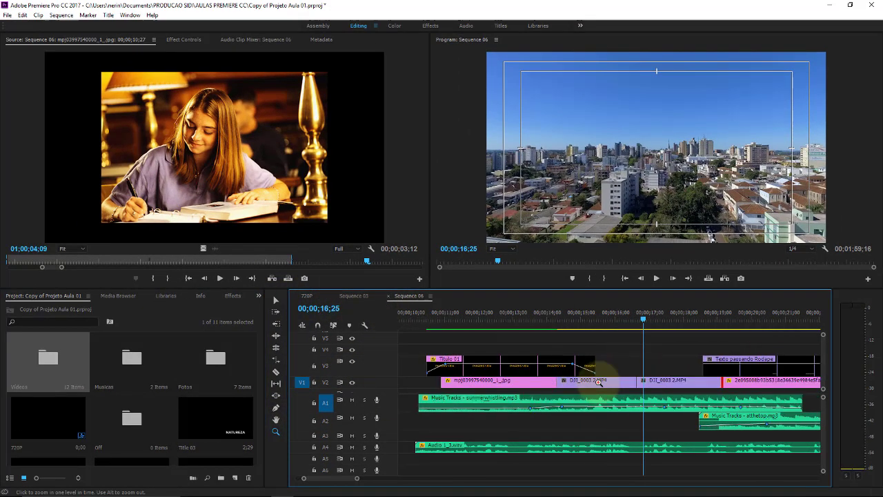
left_click(607, 380)
left_click(608, 379, "alt")
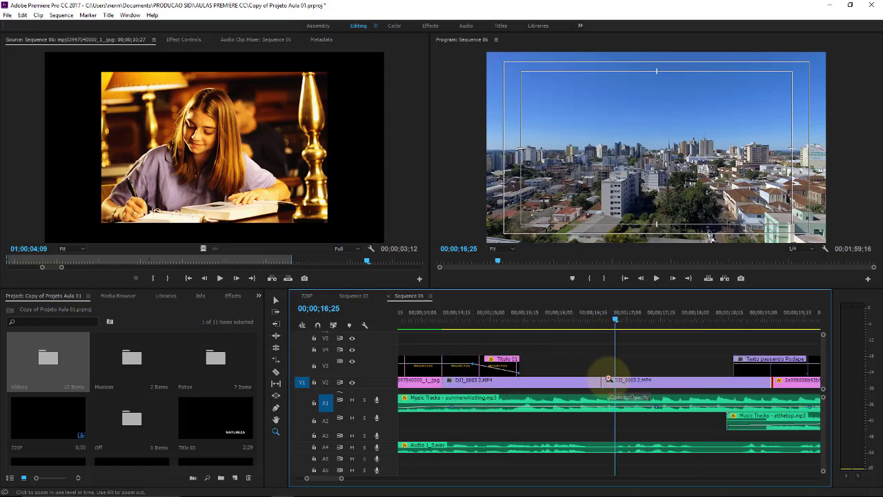
left_click(609, 379, "alt")
left_click(608, 379, "alt")
left_click(609, 379)
left_click(609, 379)
left_click(609, 379, "alt")
left_click(609, 379, "alt")
left_click(609, 379)
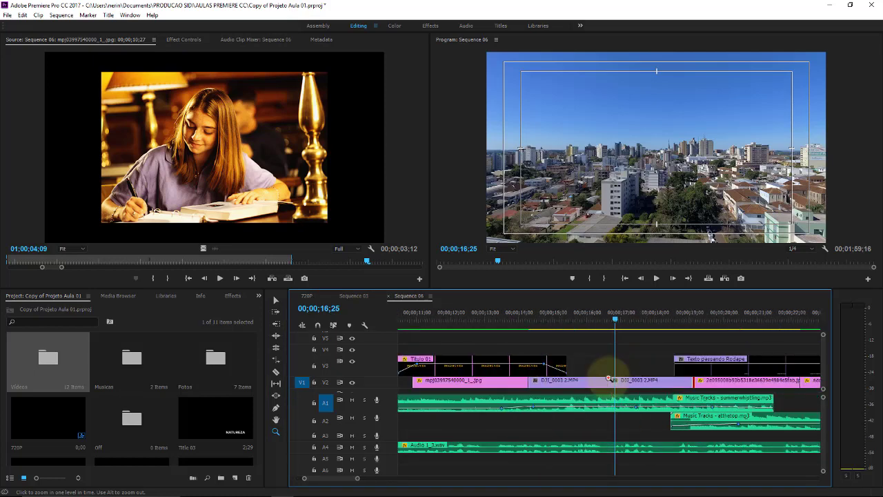